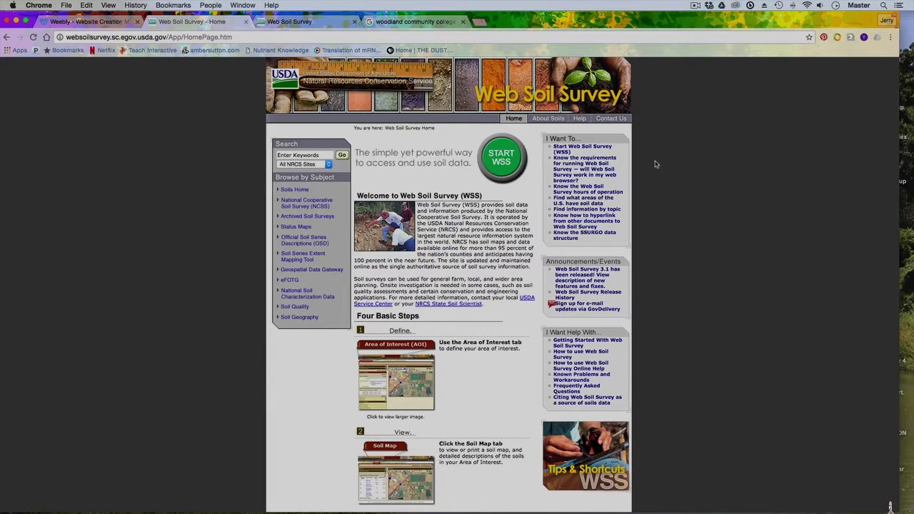
- Launch Web Soil Survey and center the map on the pasted Woodland, CA campus address
click(502, 154)
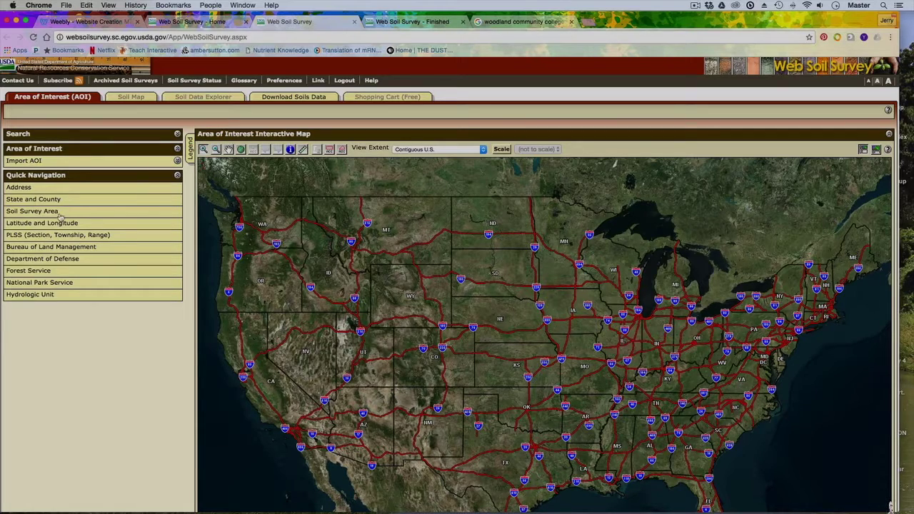
click(67, 190)
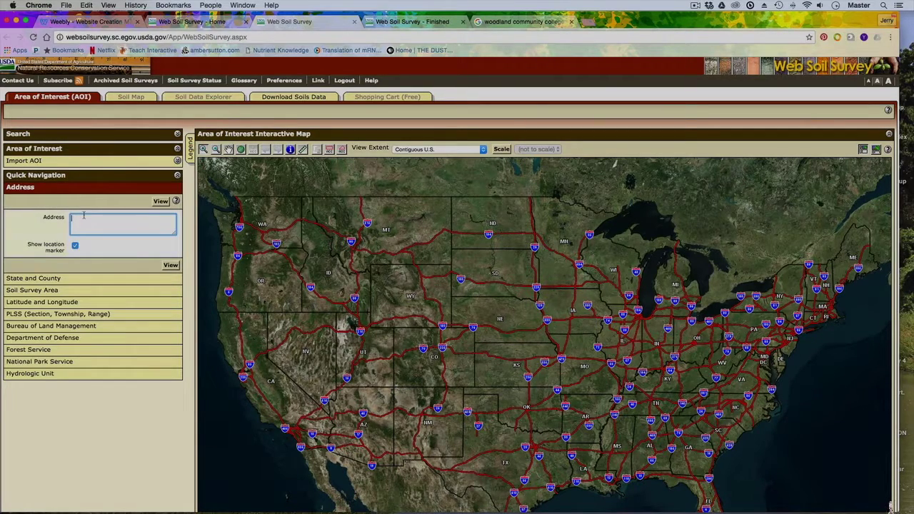
text(2300 E Gibson Rd, Woodland, CA 95776)
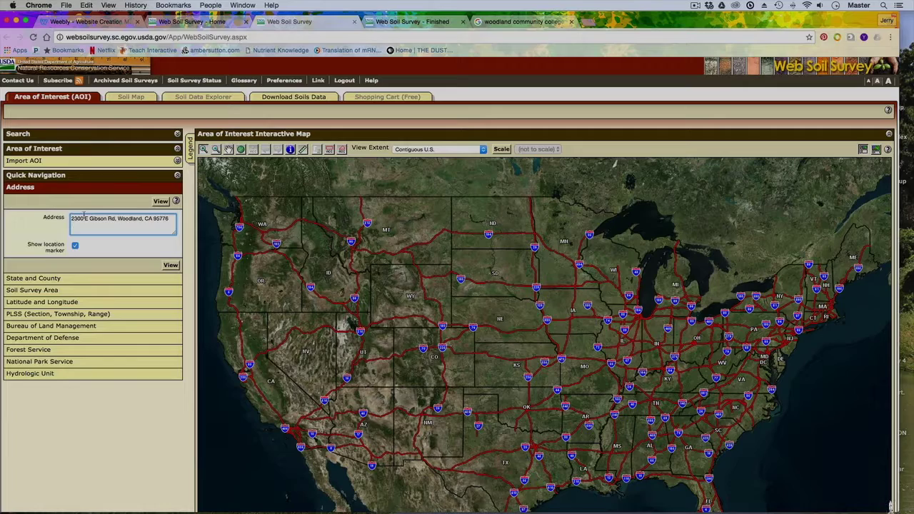
click(170, 265)
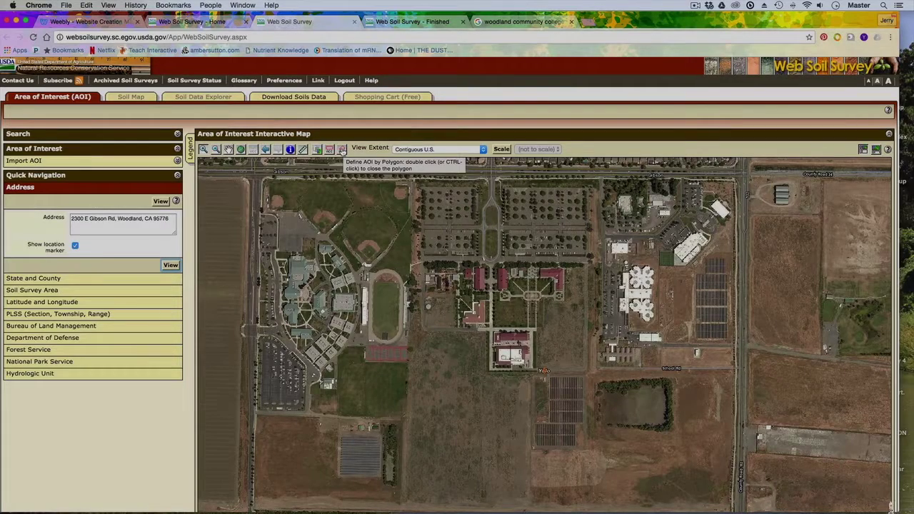
- Draw a polygon AOI around the field beside the quad, creating a 5.33-acre area
click(342, 149)
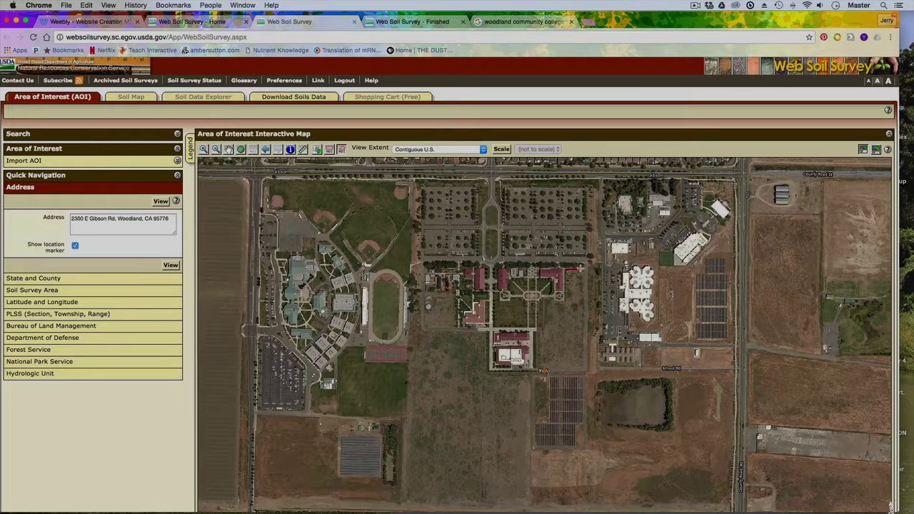
click(569, 271)
click(586, 272)
click(583, 371)
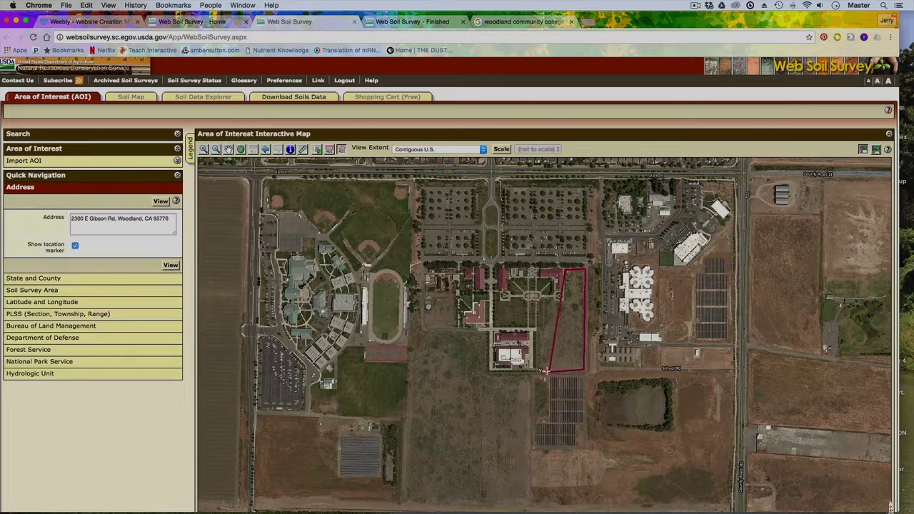
click(540, 371)
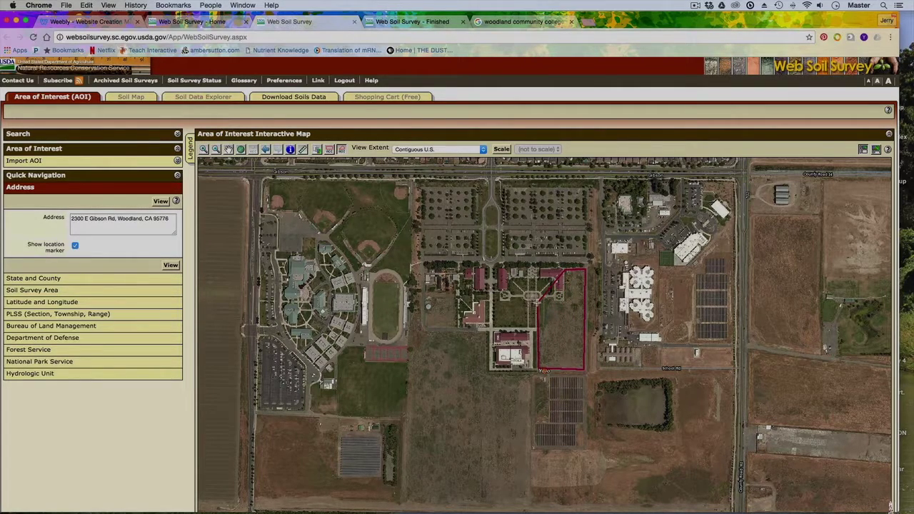
click(537, 303)
double_click(564, 302)
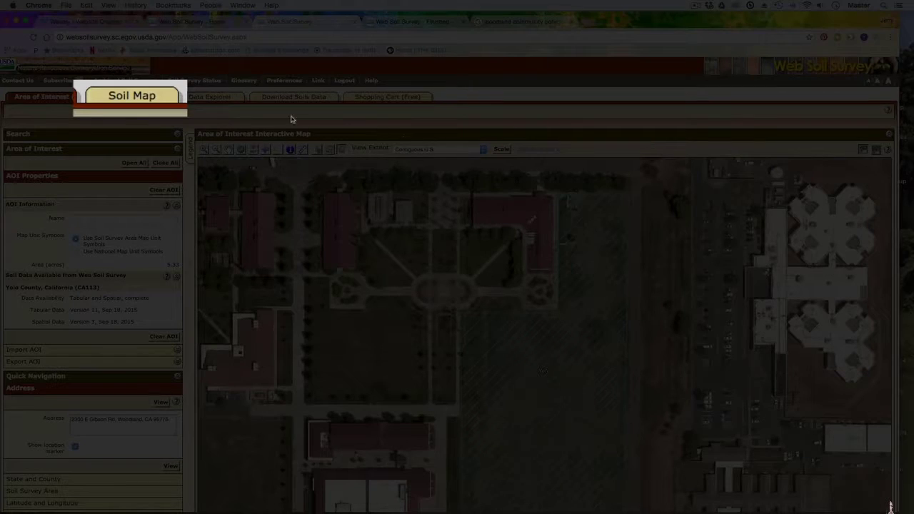
- View the AOI soil map and read the Pescadero silty clay, saline-alkali (Pb) description
click(142, 96)
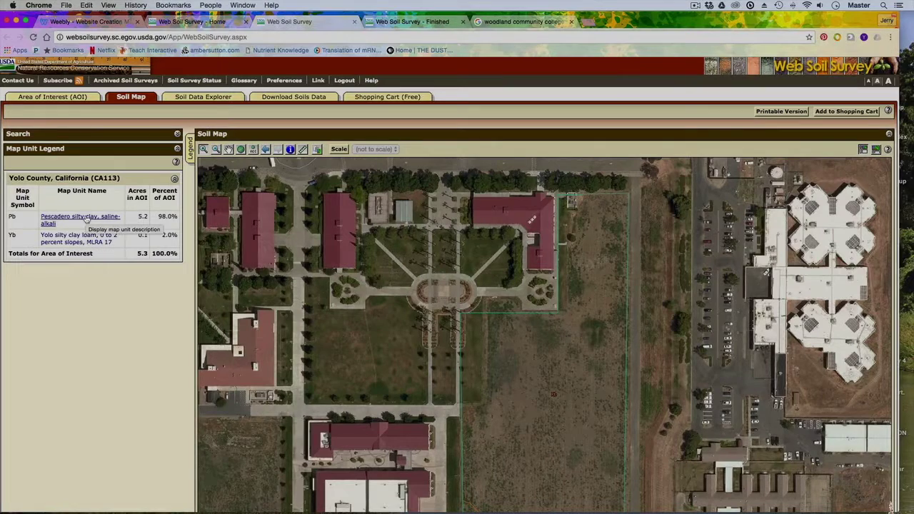
click(86, 221)
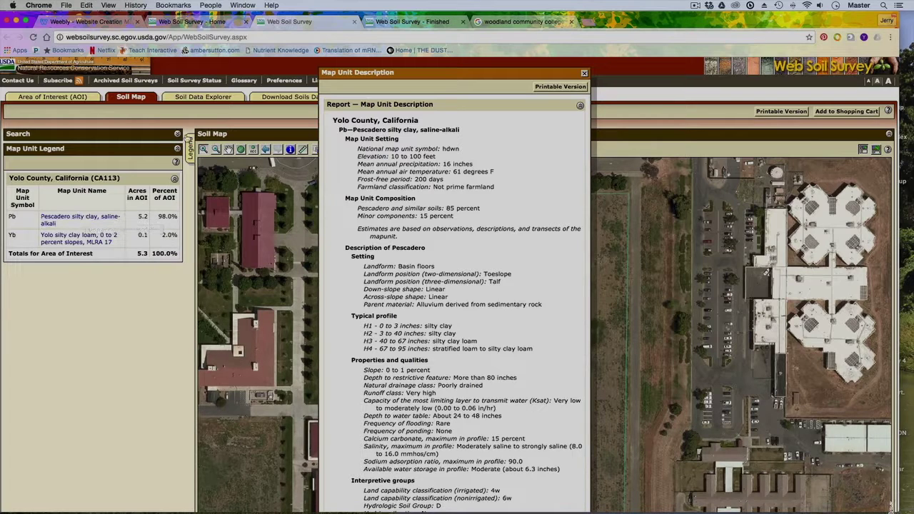
click(585, 74)
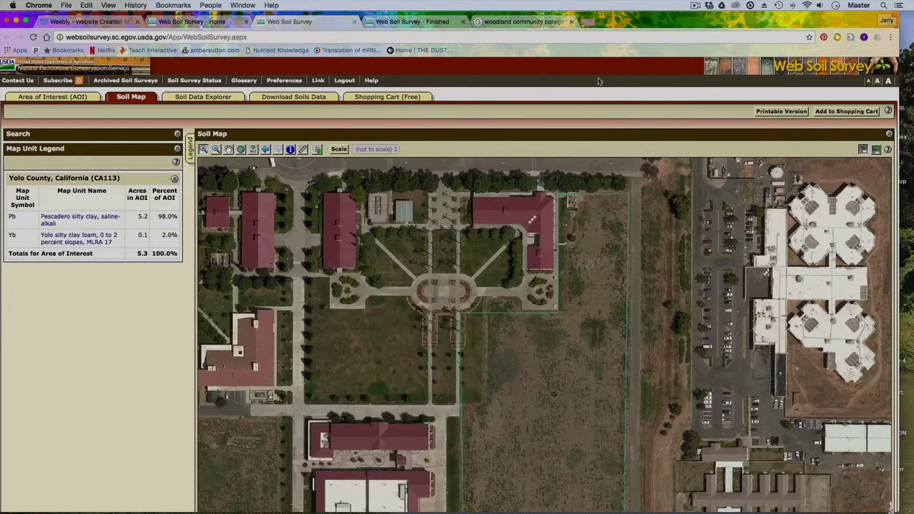
scroll(598, 257, down, 1)
scroll(597, 257, down, 5)
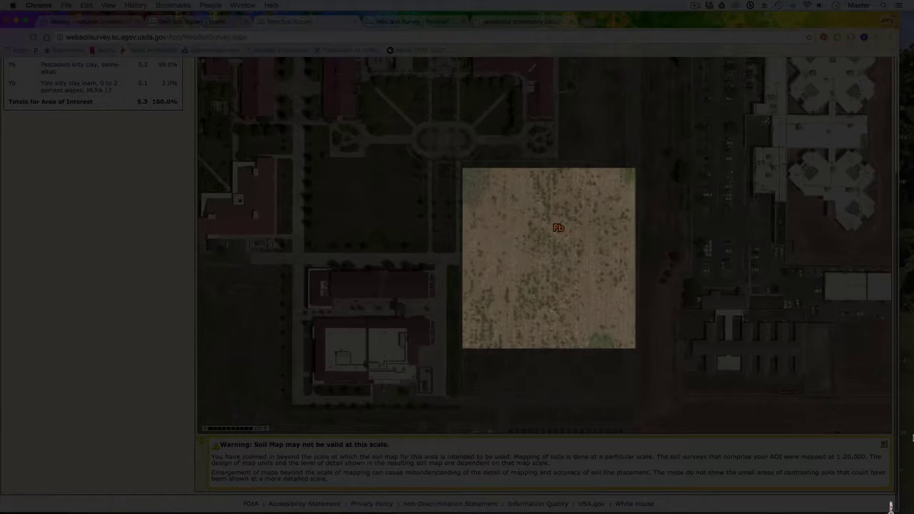
scroll(884, 443, up, 2)
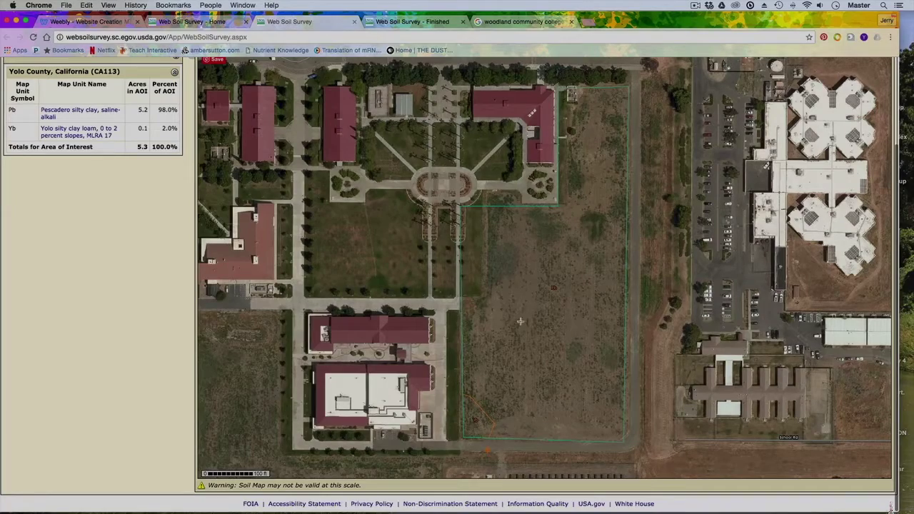
scroll(540, 281, up, 1)
scroll(541, 280, up, 2)
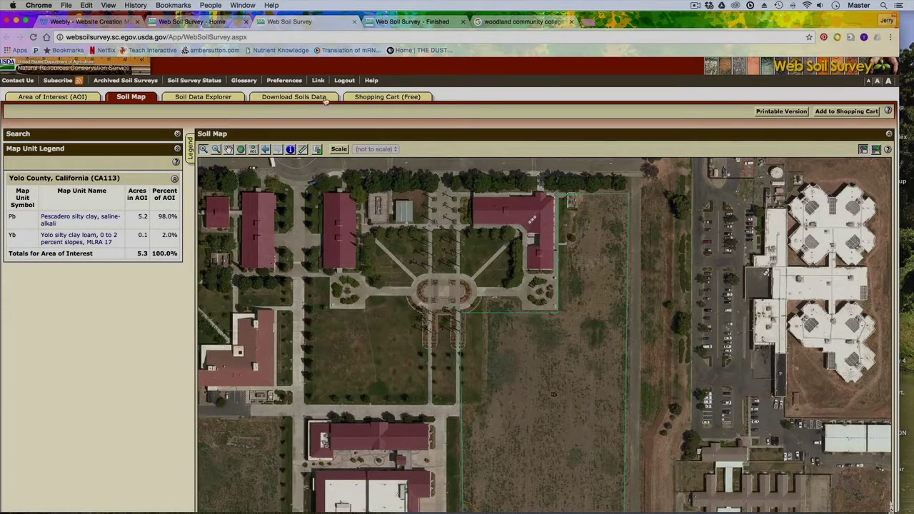
- In Soil Data Explorer, try each Yields of Crops rating under Vegetative Productivity
click(379, 98)
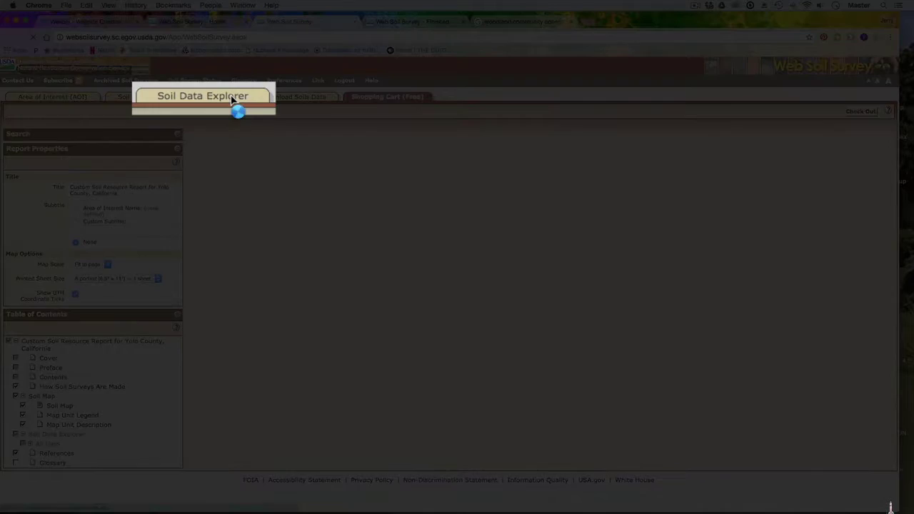
click(233, 102)
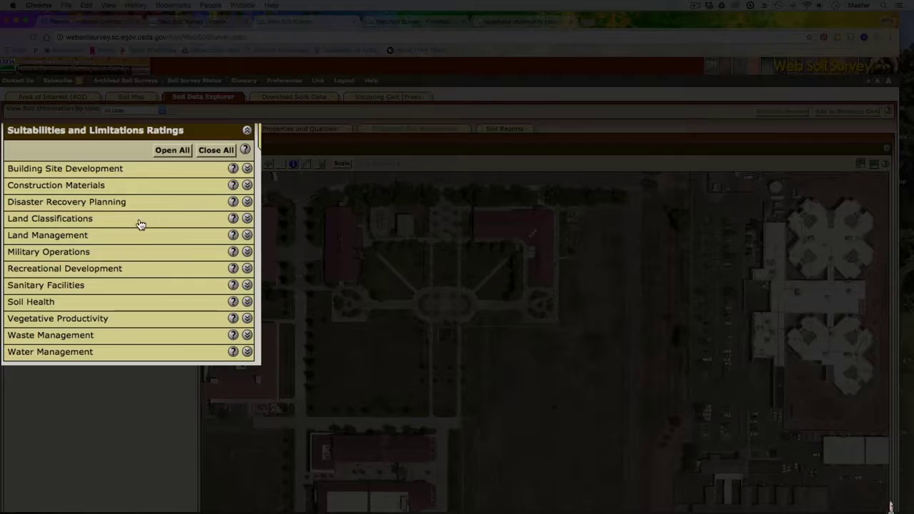
click(116, 321)
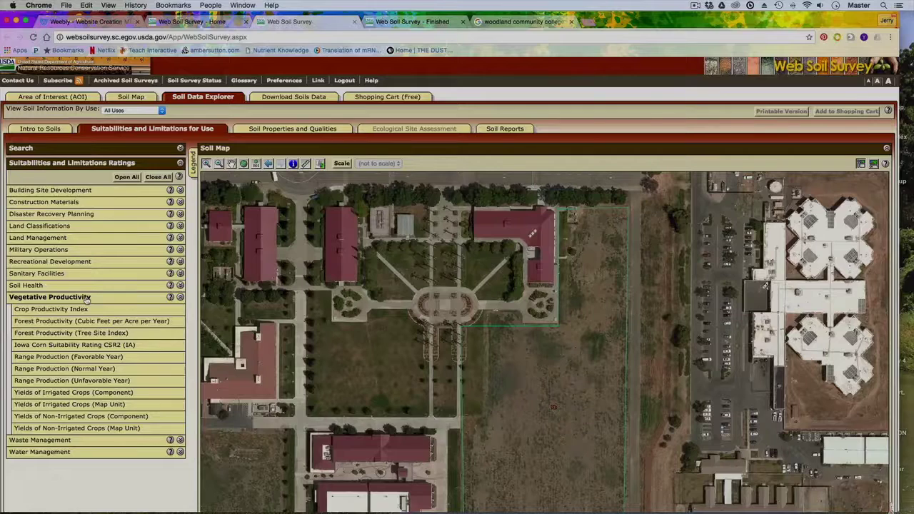
click(63, 393)
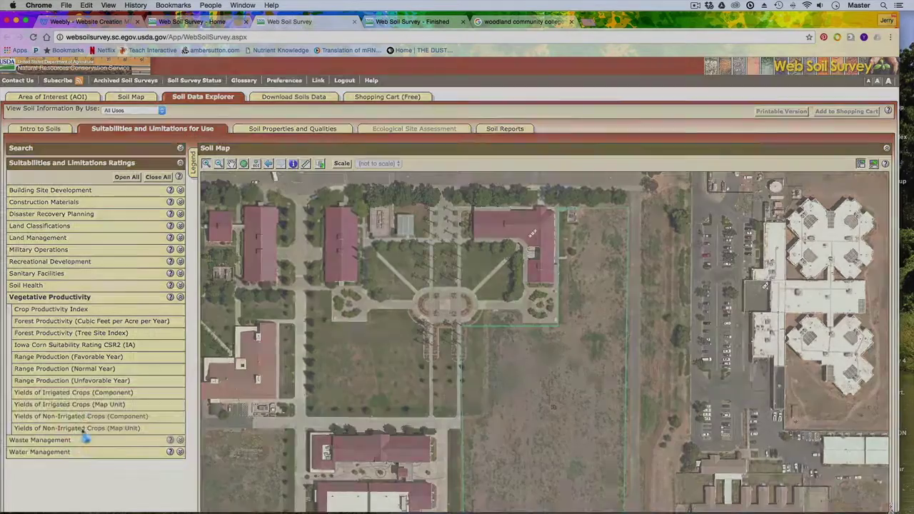
click(84, 430)
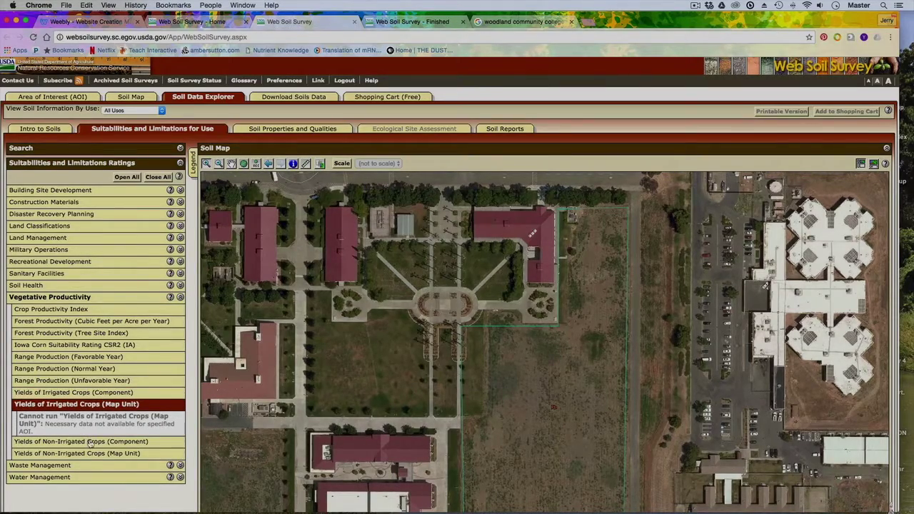
click(91, 442)
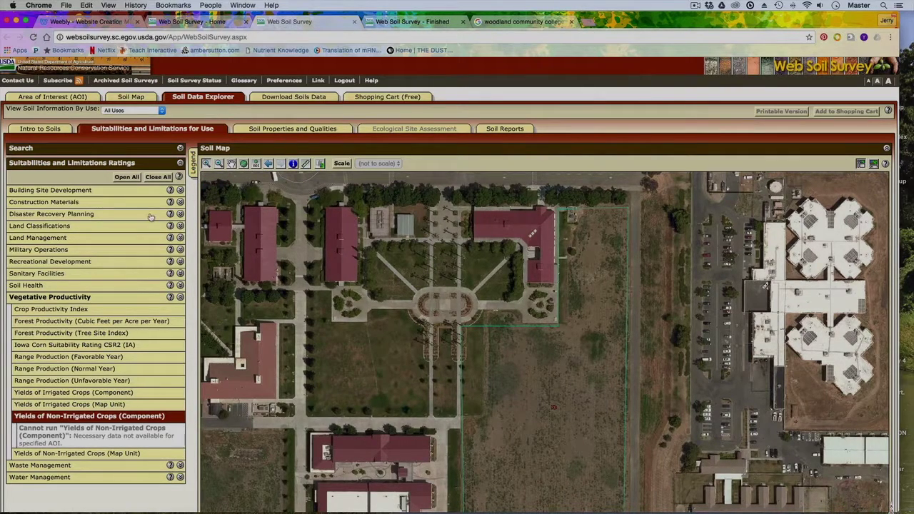
click(80, 190)
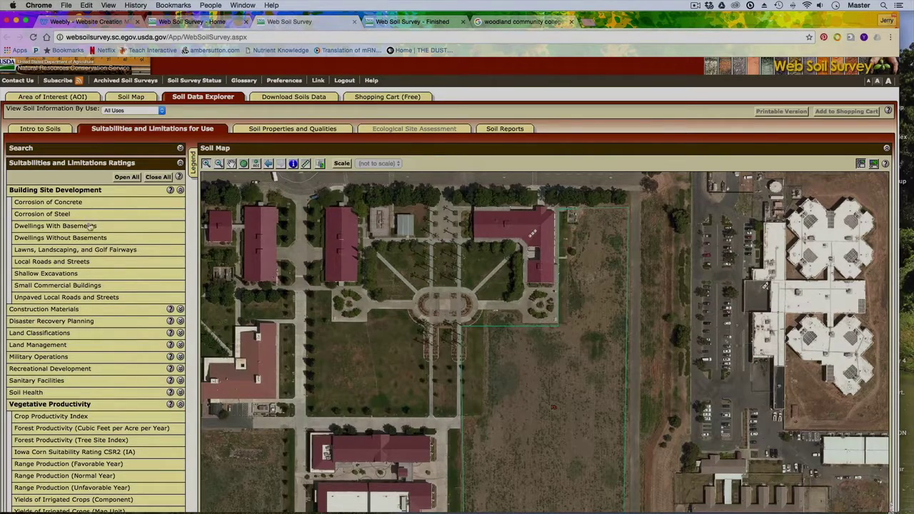
- Read the Dwellings With Basements description, then show the AOI's SSURGO download package
click(90, 227)
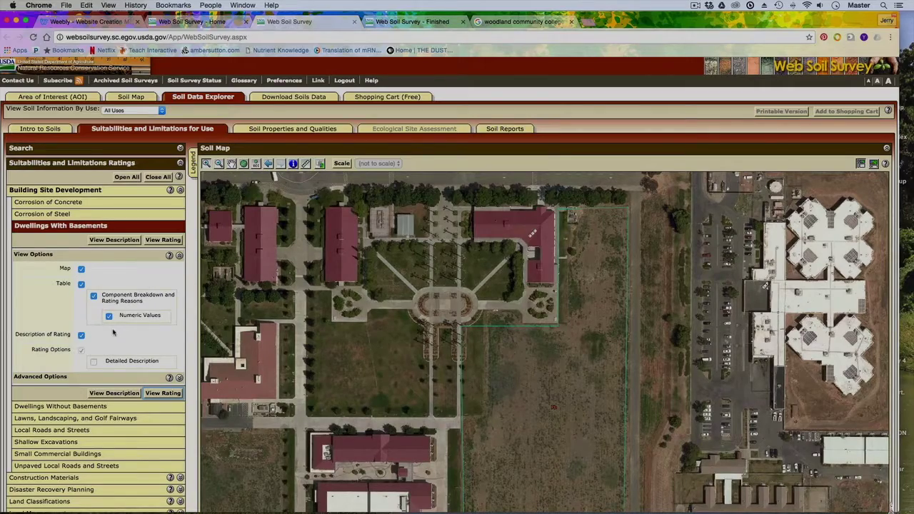
click(112, 397)
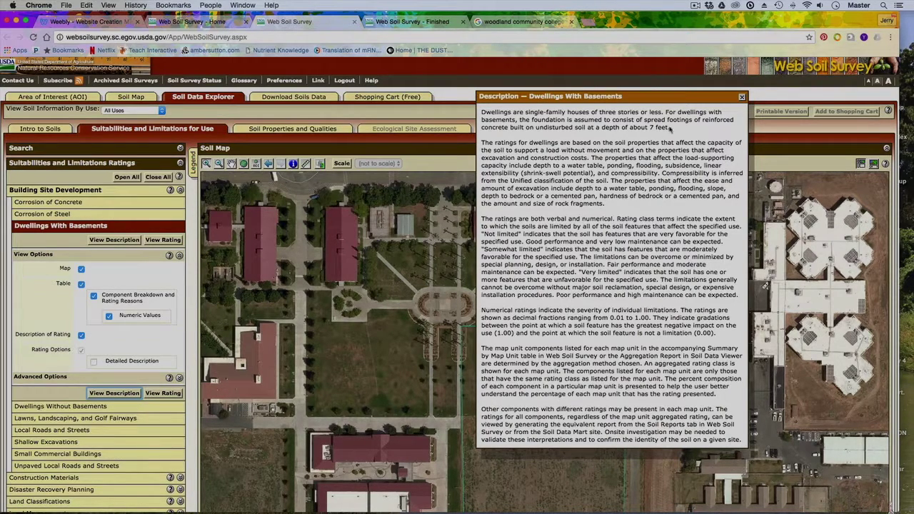
click(742, 97)
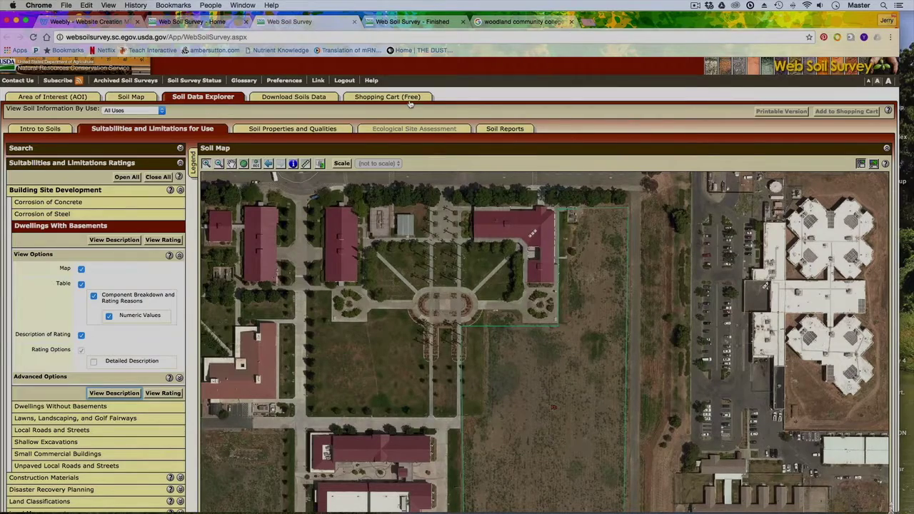
click(285, 97)
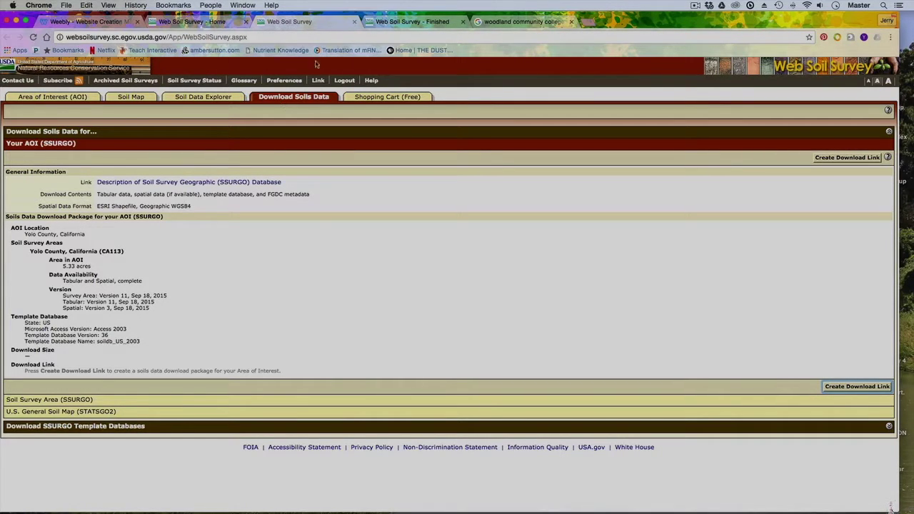
- Select the California Revised Storie Index (CA) rating under Land Classifications
click(377, 98)
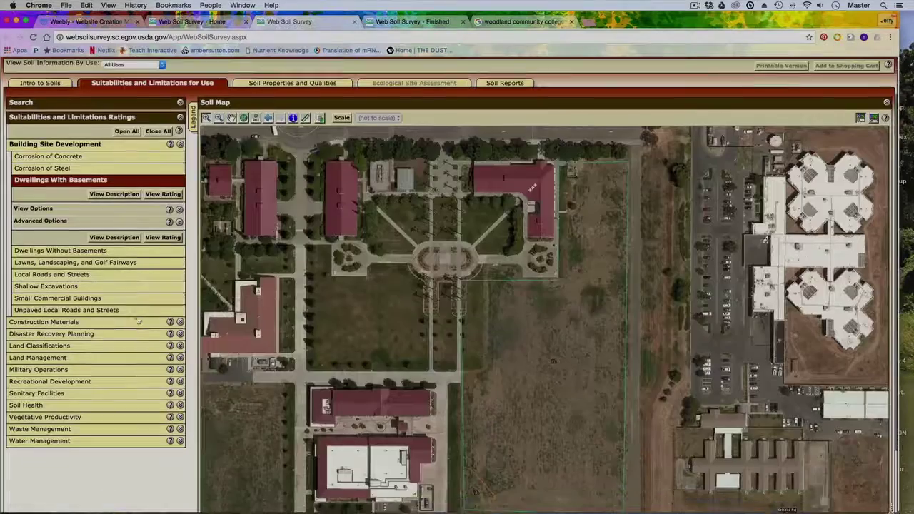
scroll(100, 323, down, 1)
click(83, 326)
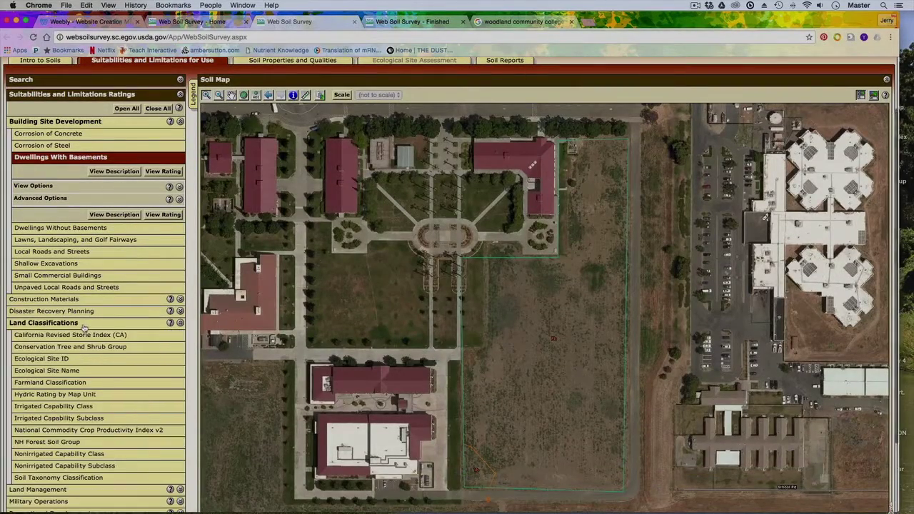
click(133, 336)
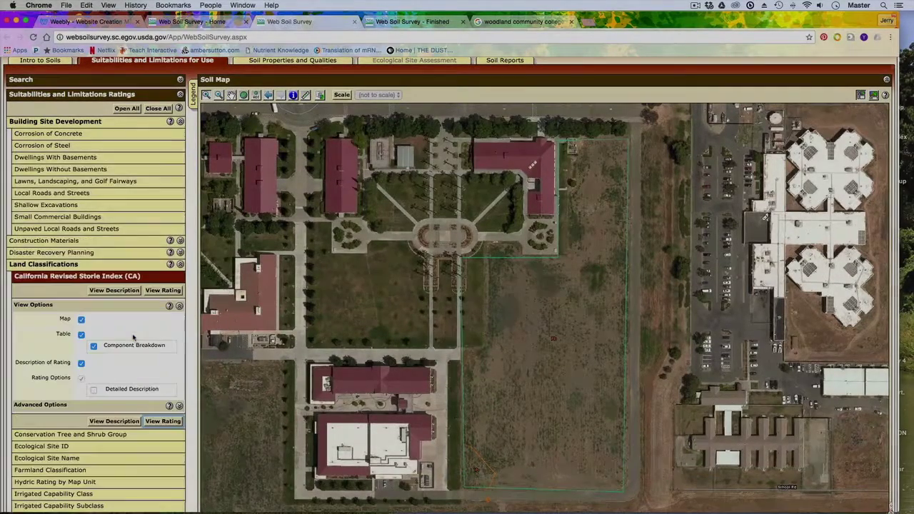
scroll(143, 318, down, 3)
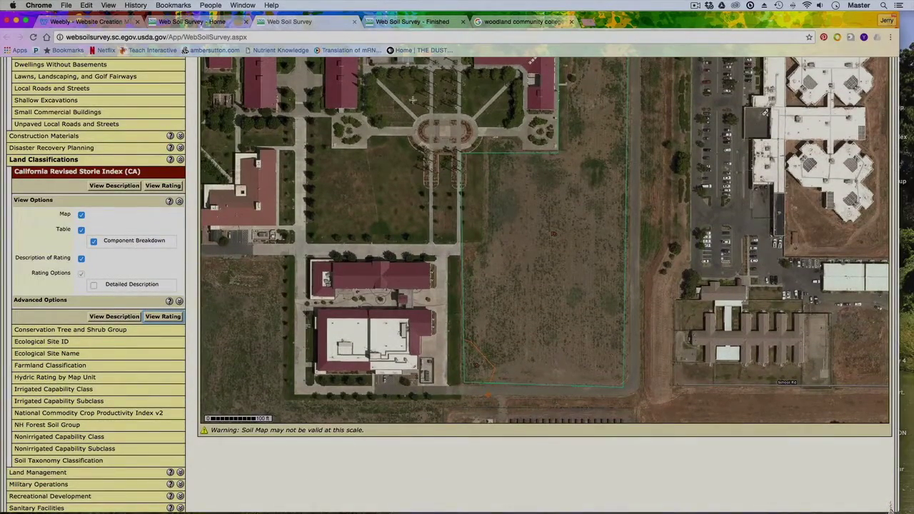
scroll(457, 286, up, 5)
- Check out the Yolo County Custom Soil Resource Report from the free cart
click(499, 118)
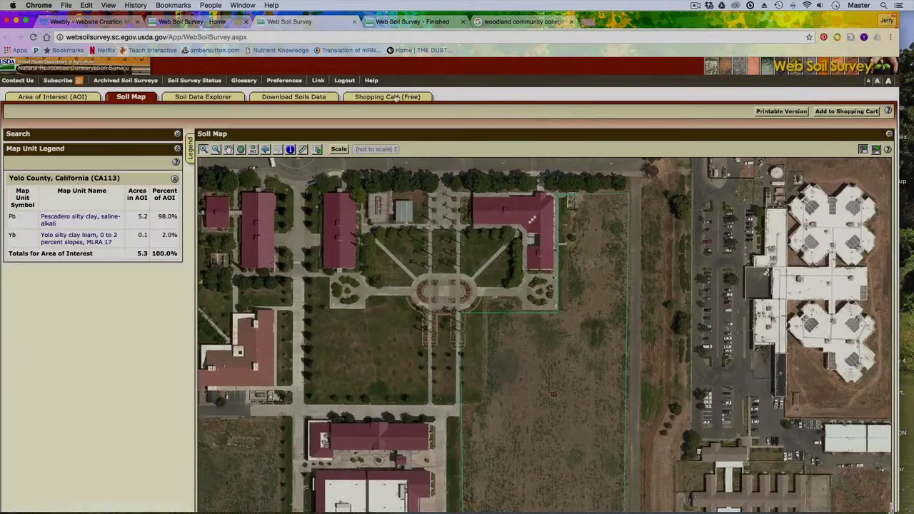
click(398, 100)
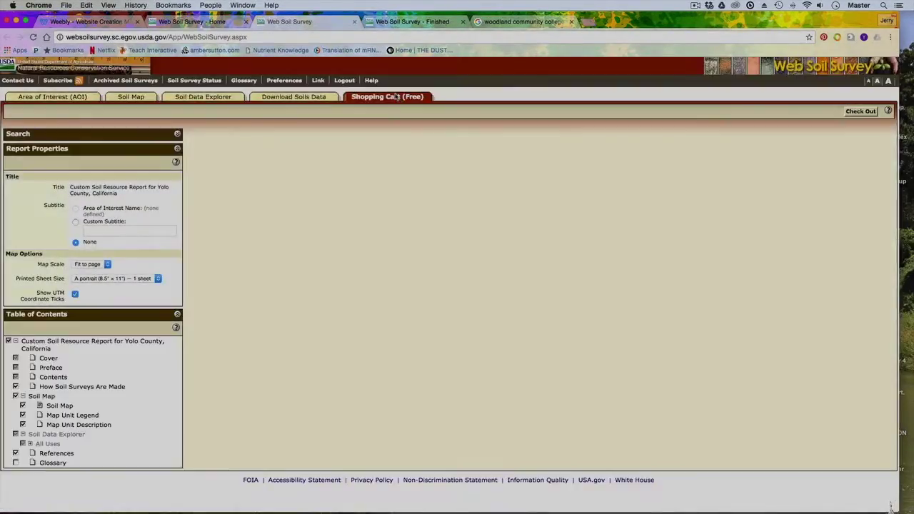
click(860, 112)
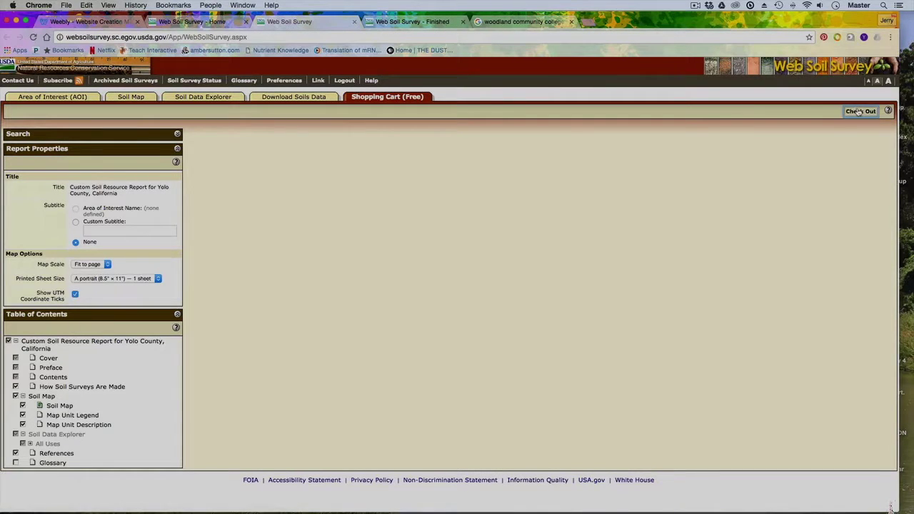
- Generate the 16-page Custom Soil Resource Report PDF and scroll through its pages
click(839, 176)
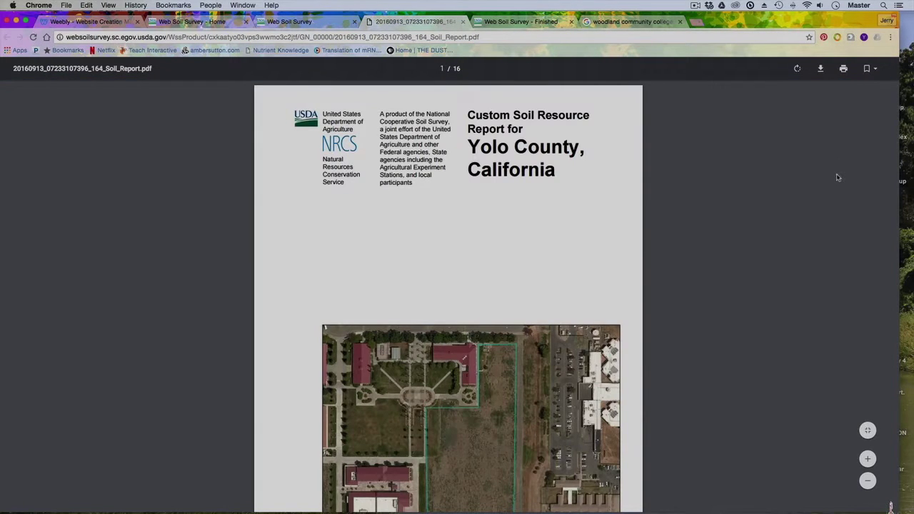
scroll(614, 218, down, 10)
scroll(613, 217, down, 20)
scroll(613, 217, down, 20)
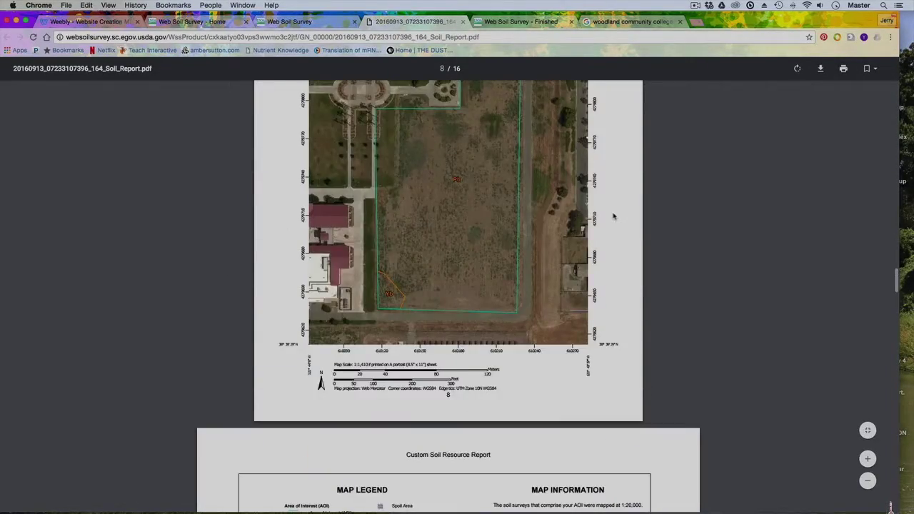
scroll(613, 218, down, 10)
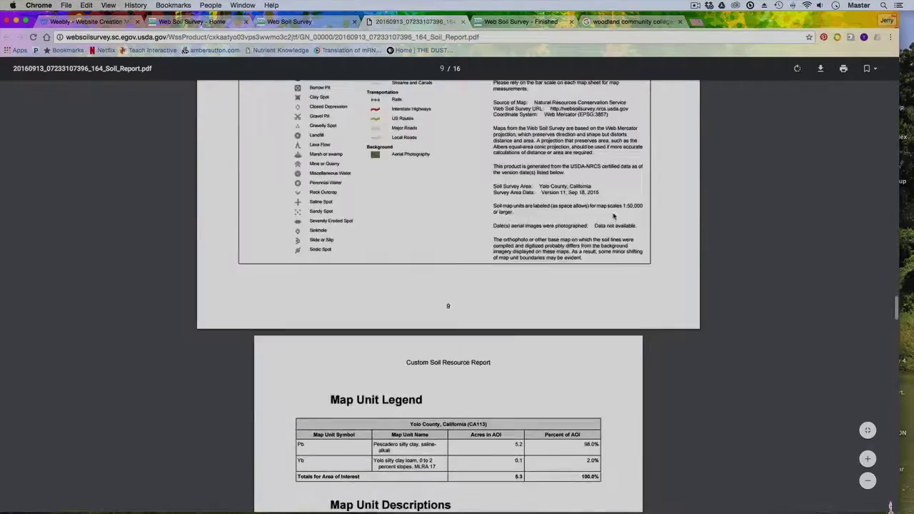
scroll(614, 217, down, 15)
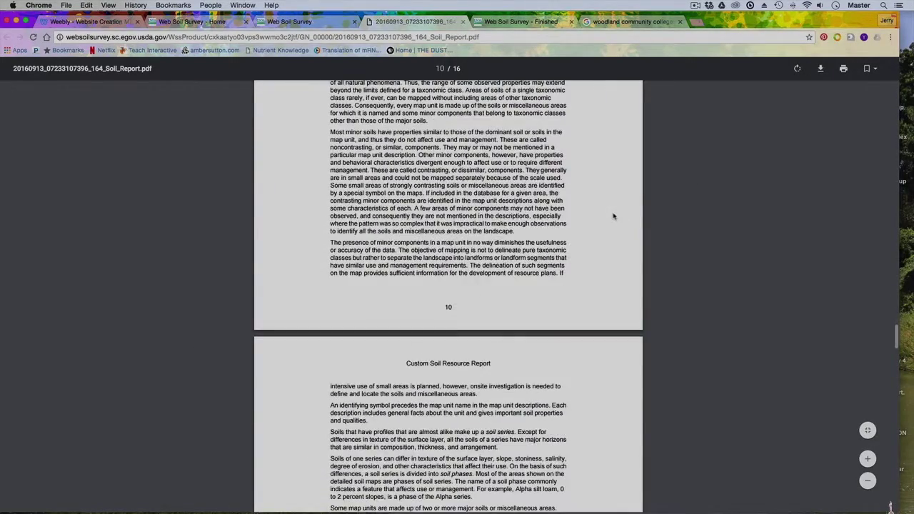
scroll(614, 216, up, 4)
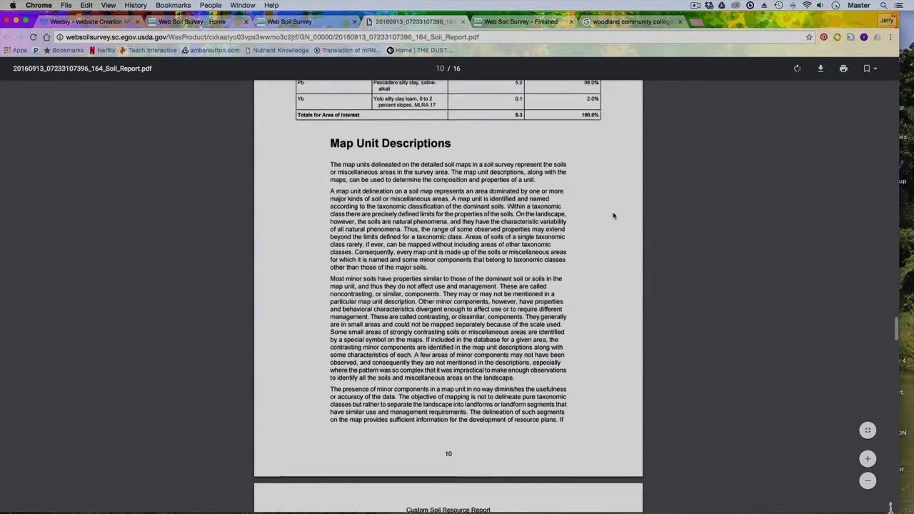
scroll(614, 217, up, 2)
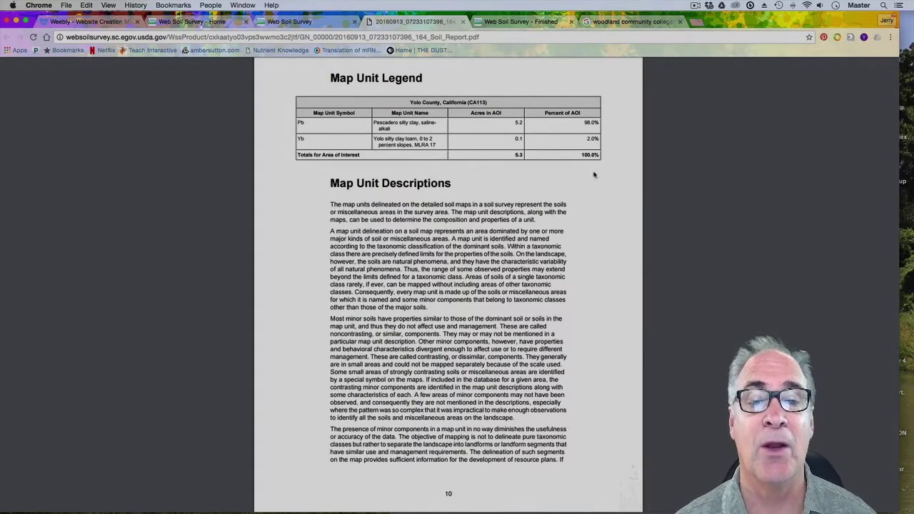
scroll(664, 188, down, 20)
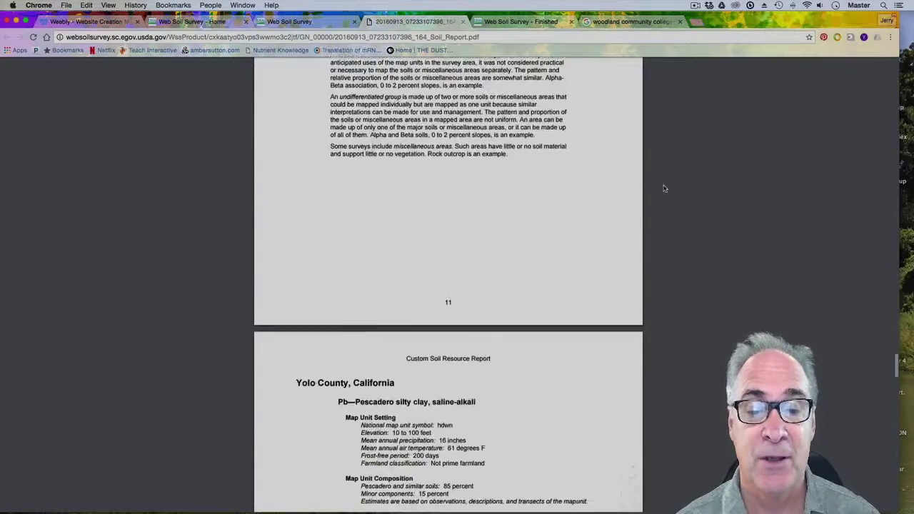
scroll(665, 188, down, 5)
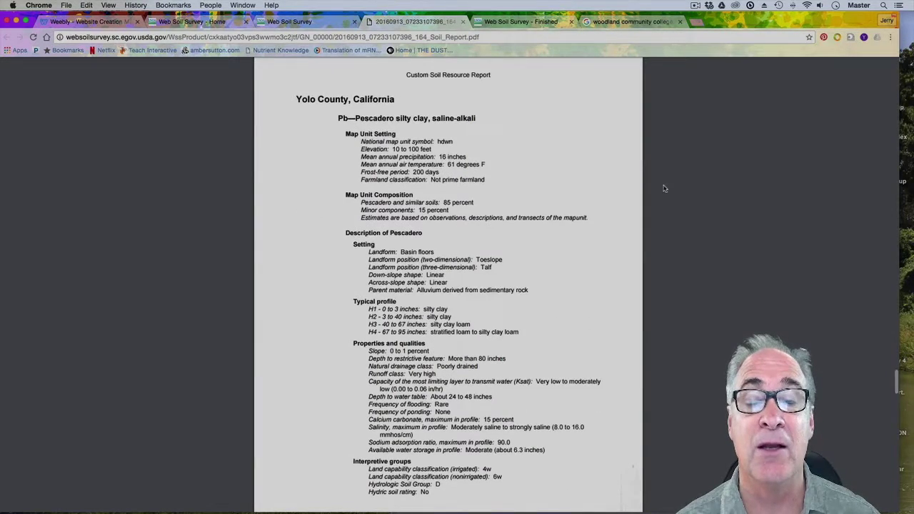
scroll(664, 189, down, 3)
scroll(665, 189, down, 12)
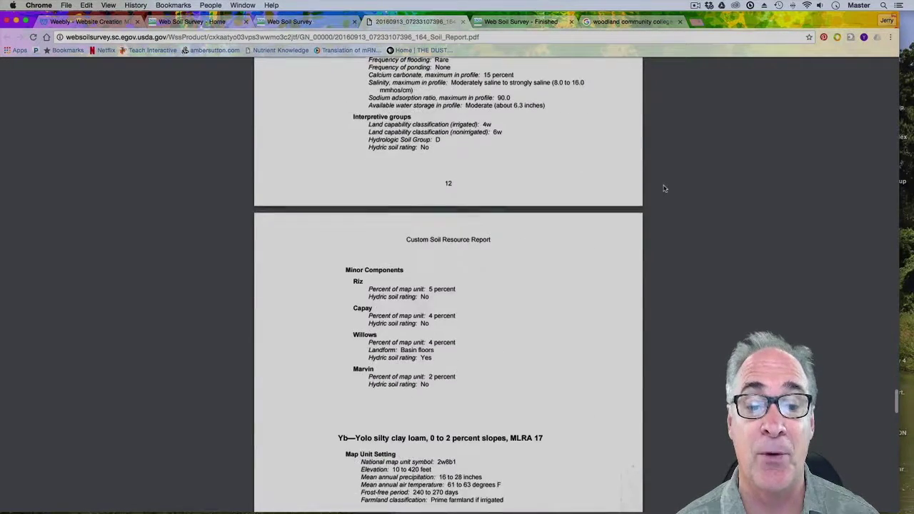
scroll(664, 189, down, 20)
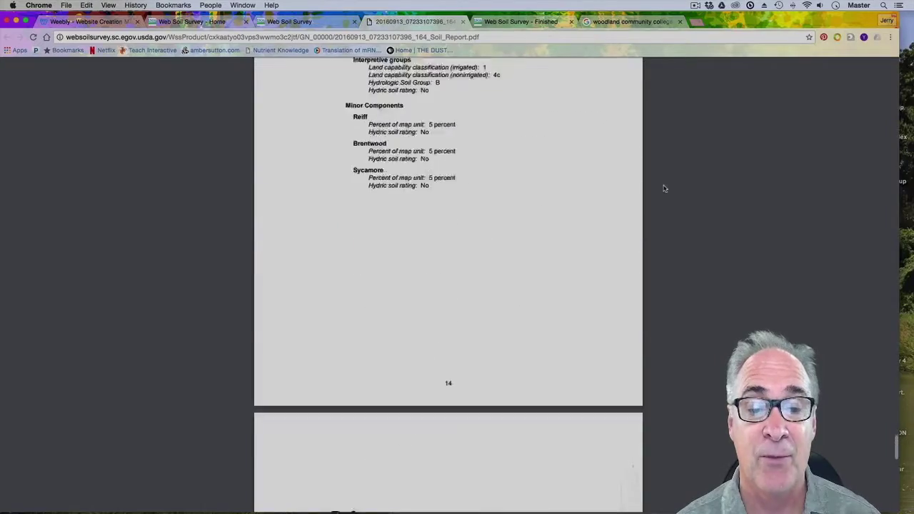
scroll(664, 188, down, 2)
scroll(664, 188, up, 20)
scroll(665, 187, up, 20)
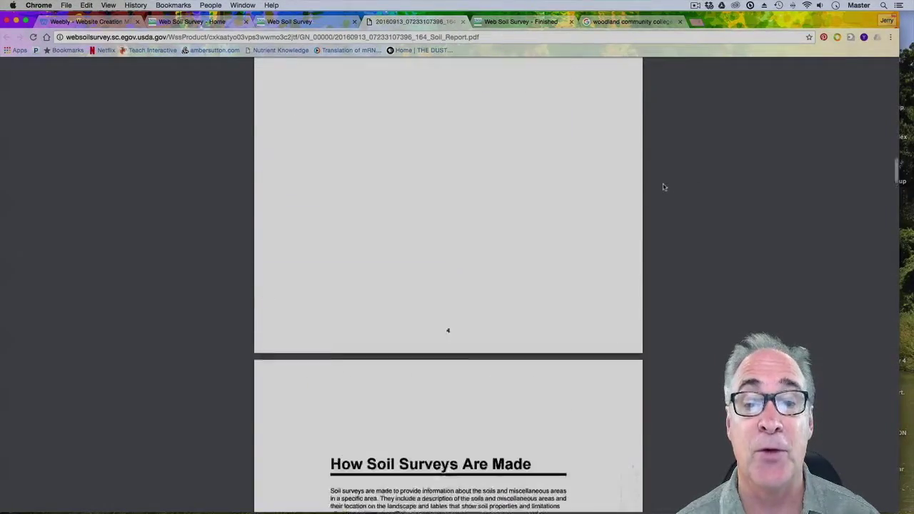